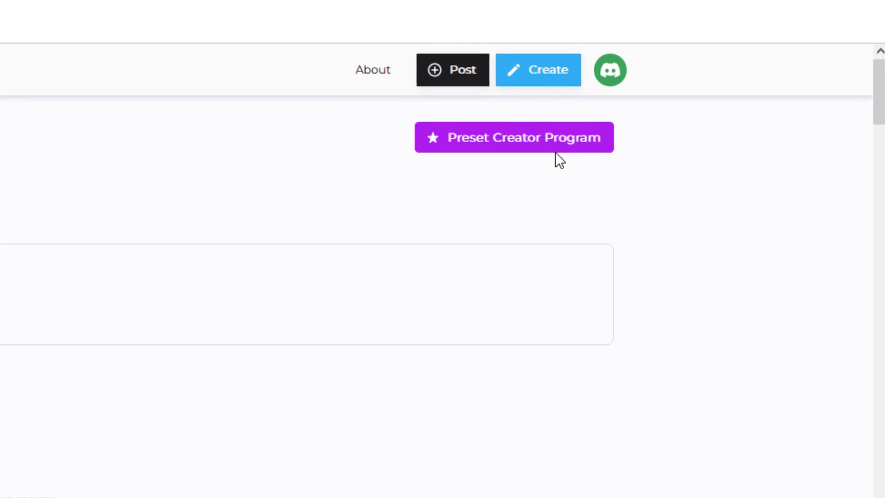
Apply to the Preset Creator Program and browse the Pet Activities package examples
{"action": "left_click", "coordinate": [555, 149]}
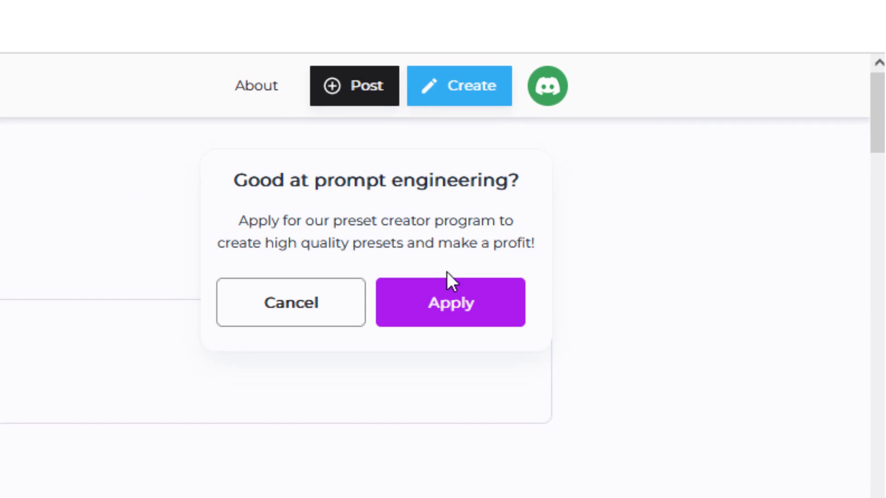
{"action": "left_click", "coordinate": [448, 302]}
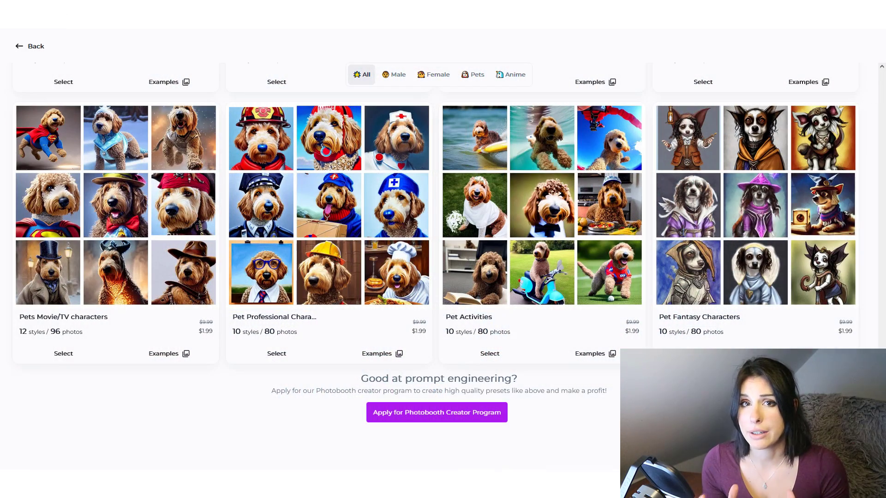
{"action": "left_click", "coordinate": [601, 356]}
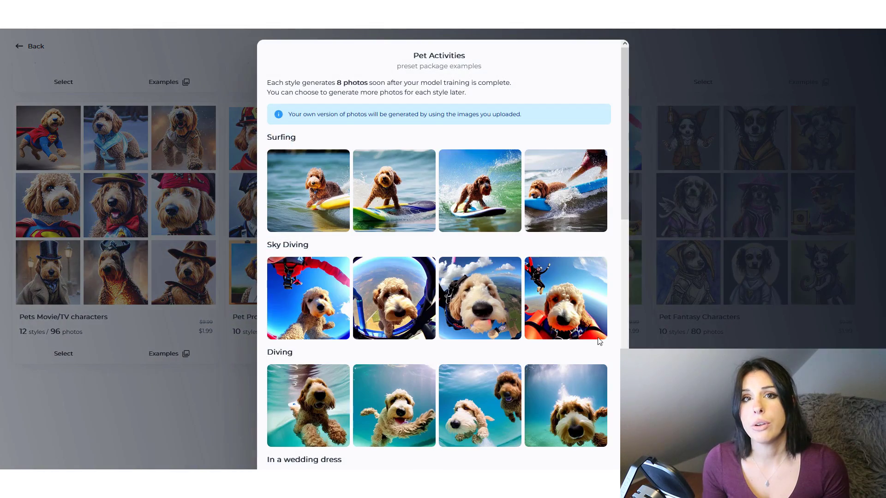
{"action": "scroll", "coordinate": [538, 253], "scroll_direction": "down", "scroll_amount": 3}
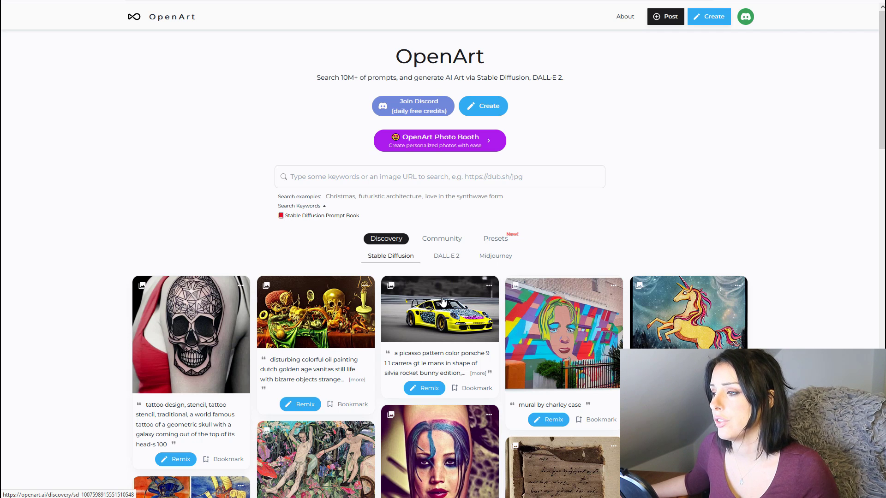
{"action": "scroll", "coordinate": [498, 305], "scroll_direction": "down", "scroll_amount": 3}
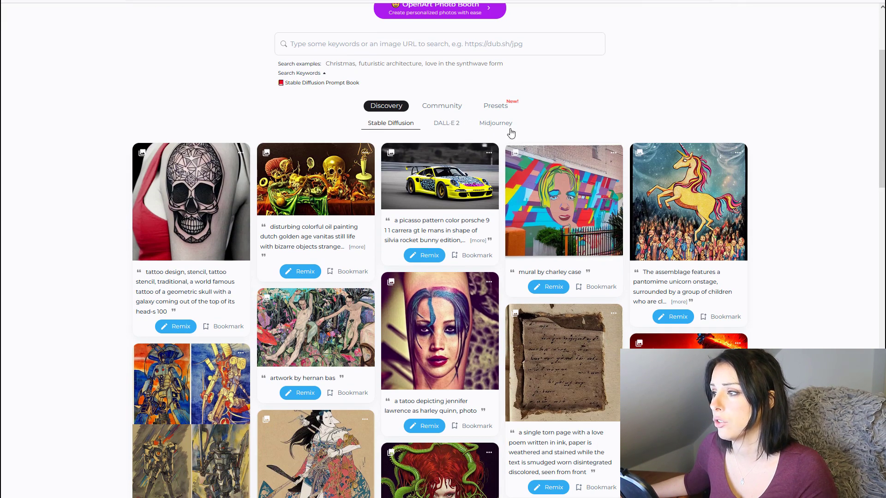
{"action": "scroll", "coordinate": [489, 174], "scroll_direction": "down", "scroll_amount": 2}
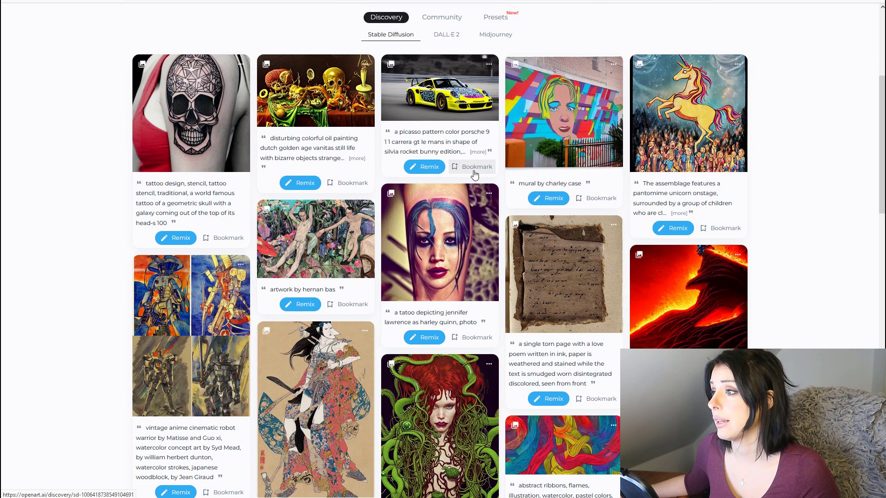
{"action": "scroll", "coordinate": [475, 173], "scroll_direction": "up", "scroll_amount": 1}
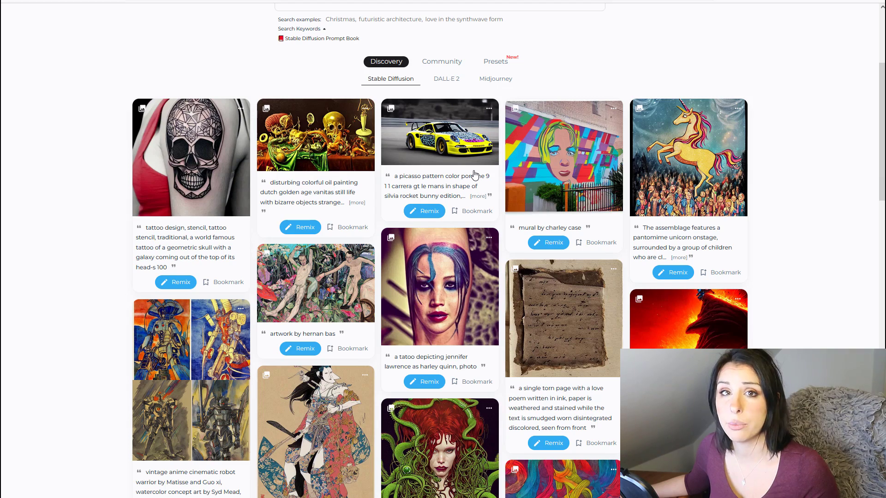
{"action": "scroll", "coordinate": [471, 175], "scroll_direction": "up", "scroll_amount": 2}
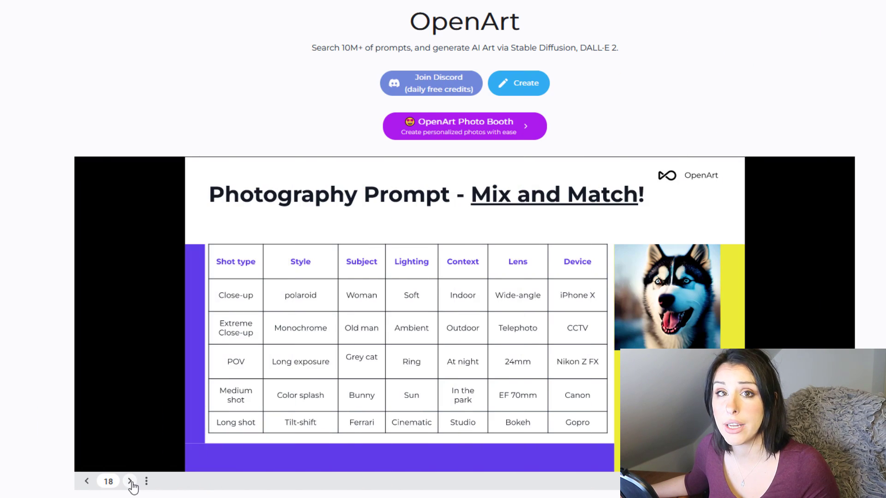
{"action": "left_click", "coordinate": [130, 482]}
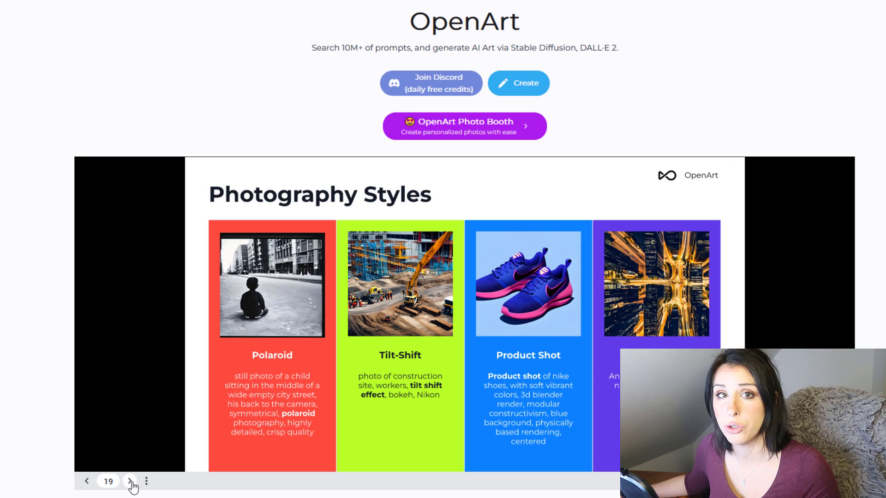
{"action": "left_click", "coordinate": [130, 481]}
{"action": "left_click", "coordinate": [130, 481]}
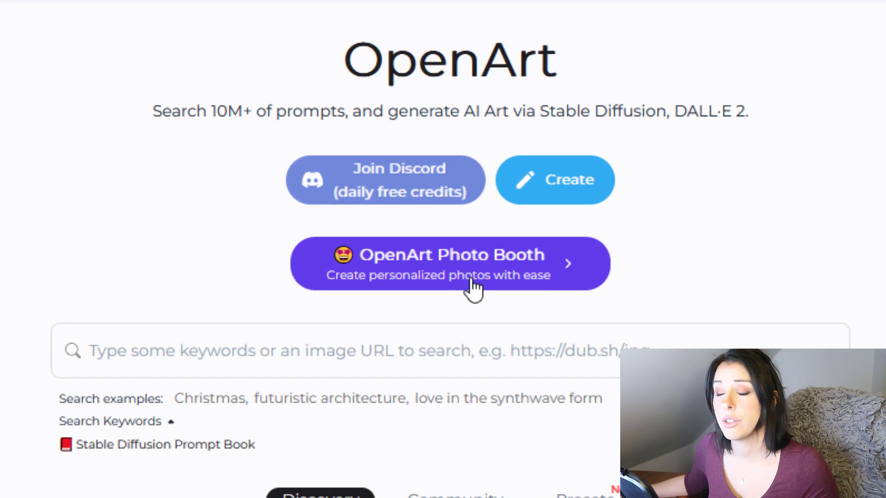
Start a new OpenArt Photo Booth and scroll down to its categories
{"action": "left_click", "coordinate": [465, 279]}
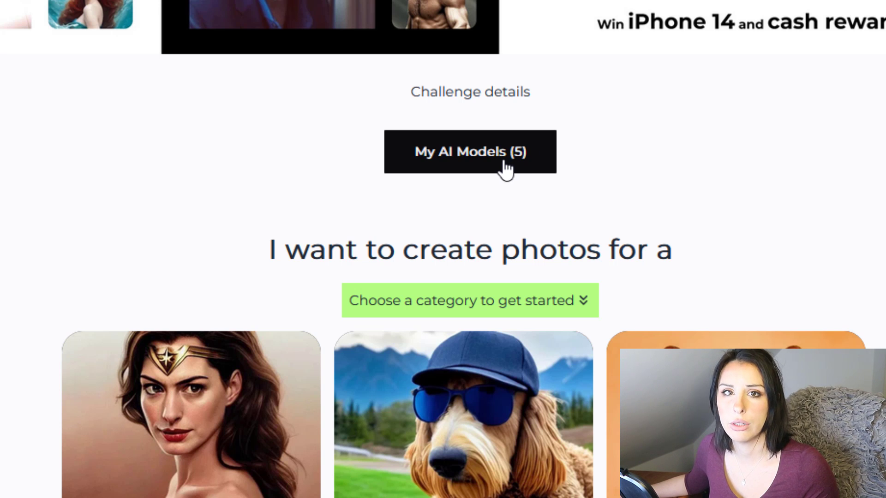
{"action": "scroll", "coordinate": [506, 169], "scroll_direction": "down", "scroll_amount": 5}
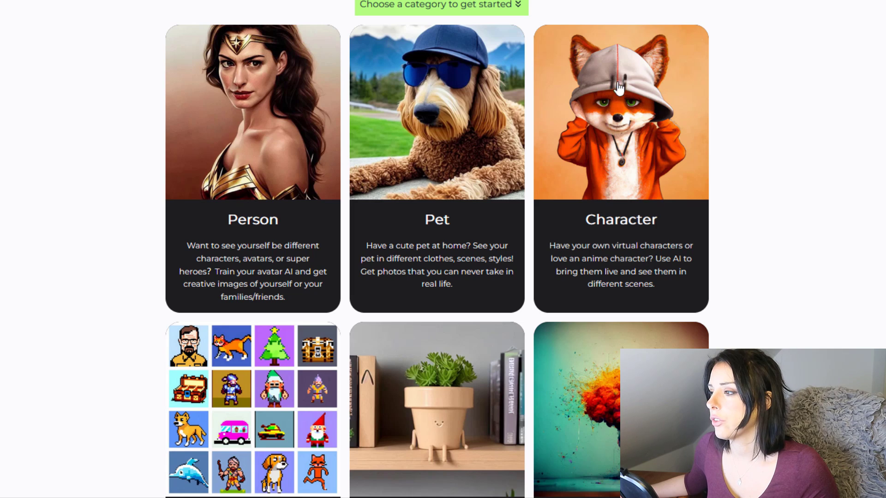
{"action": "scroll", "coordinate": [455, 206], "scroll_direction": "down", "scroll_amount": 2}
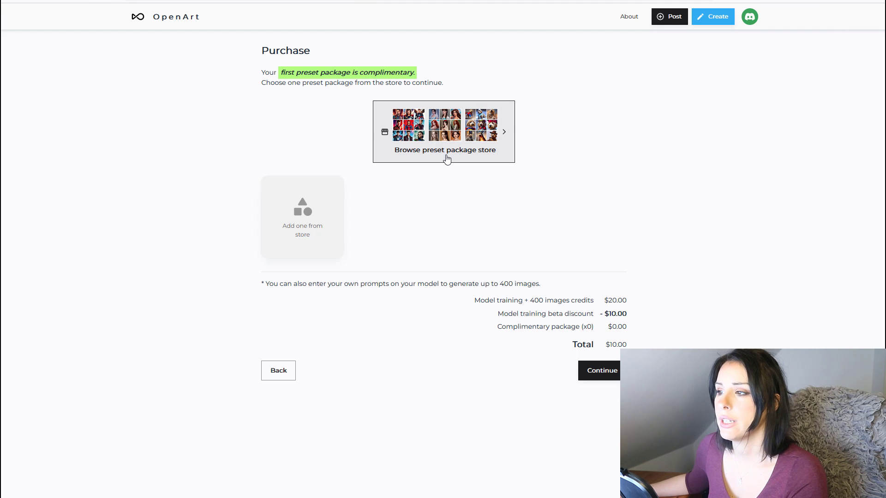
Add the Pets Movie/TV characters package from the Pets-filtered preset store and confirm
{"action": "left_click", "coordinate": [447, 159]}
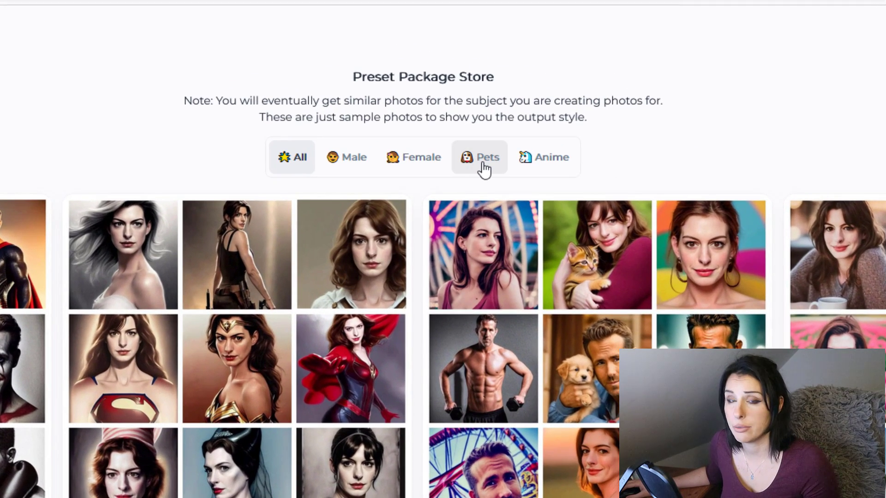
{"action": "left_click", "coordinate": [484, 169]}
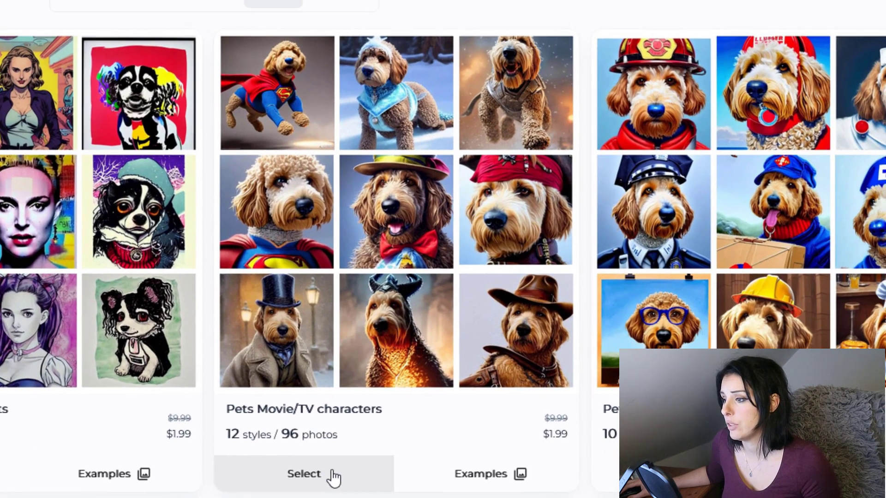
{"action": "left_click", "coordinate": [333, 475]}
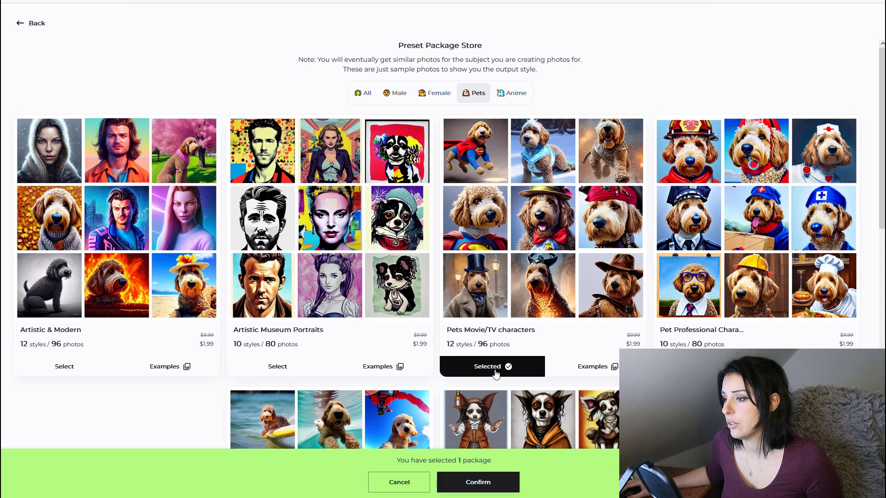
{"action": "left_click", "coordinate": [478, 483]}
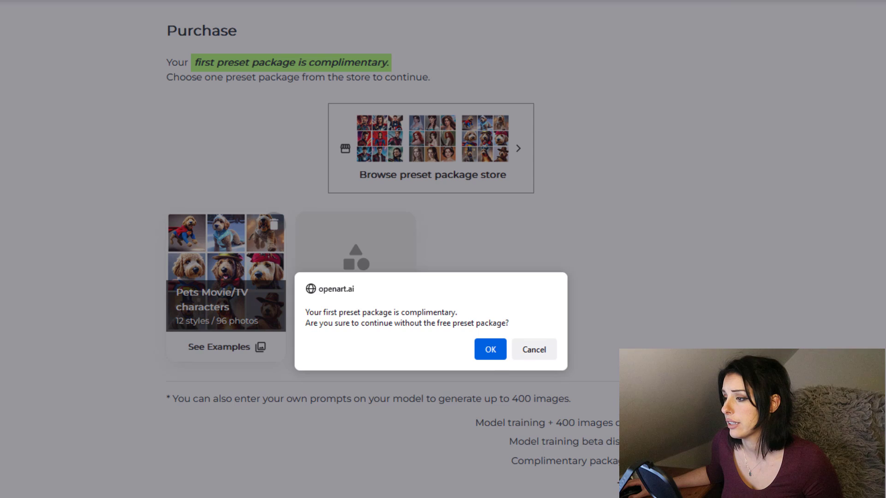
{"action": "left_click", "coordinate": [490, 351]}
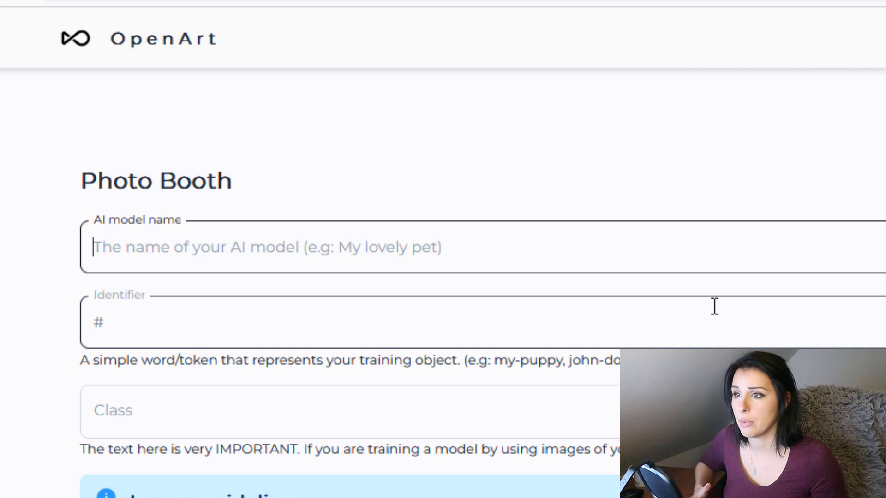
Name the model RingoTheDog with identifier Ringo and class dog, then expand the pet image guidelines
{"action": "type", "text": "R"}
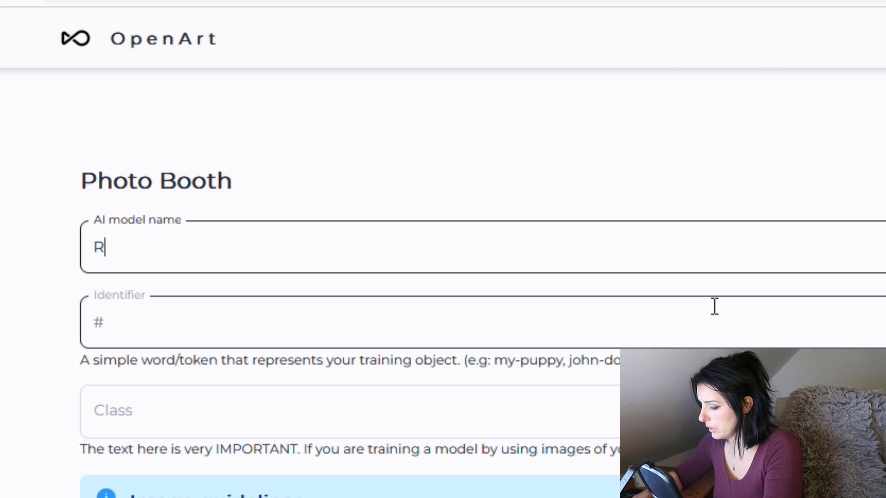
{"action": "type", "text": "ingoThe"}
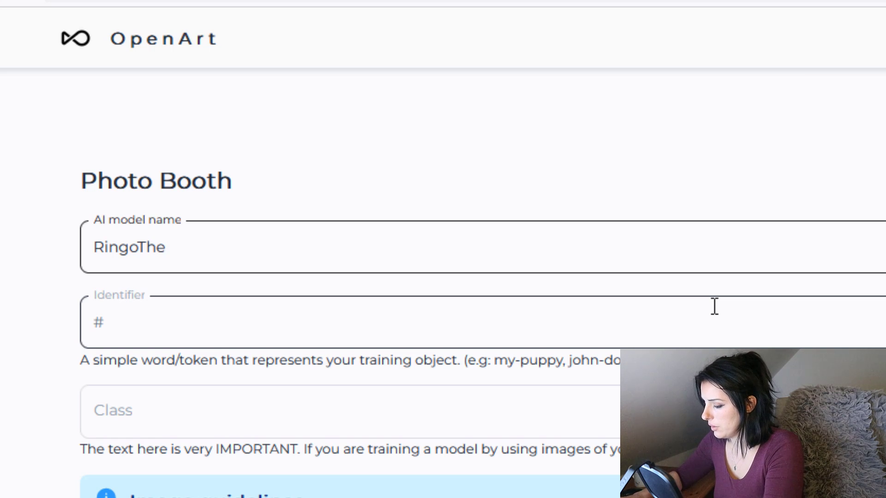
{"action": "type", "text": "Dog"}
{"action": "left_click", "coordinate": [604, 343]}
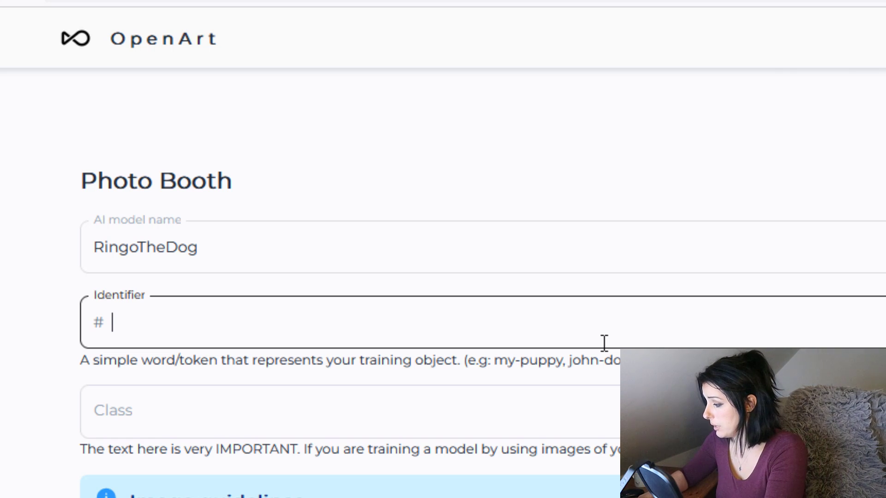
{"action": "type", "text": "Ringo"}
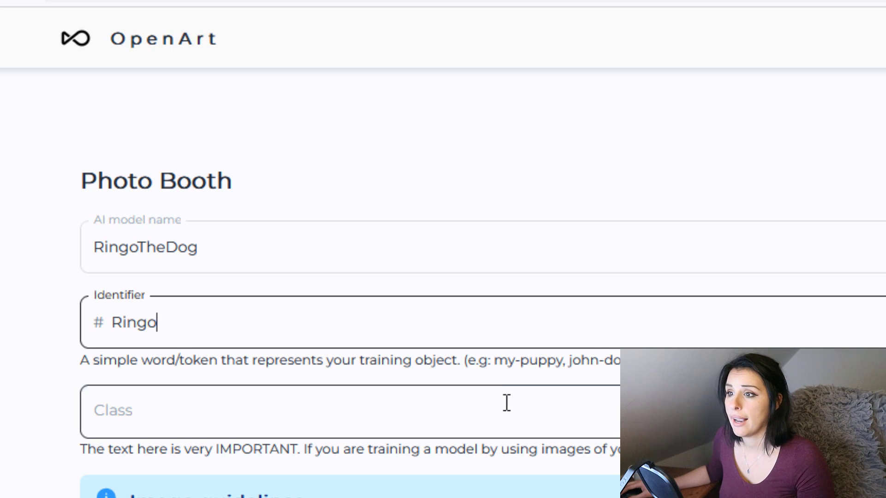
{"action": "left_click", "coordinate": [531, 396]}
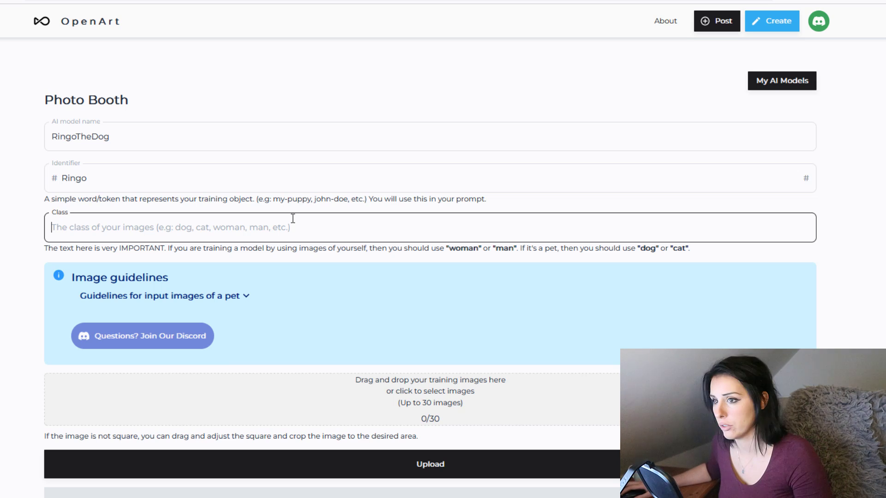
{"action": "type", "text": "dog"}
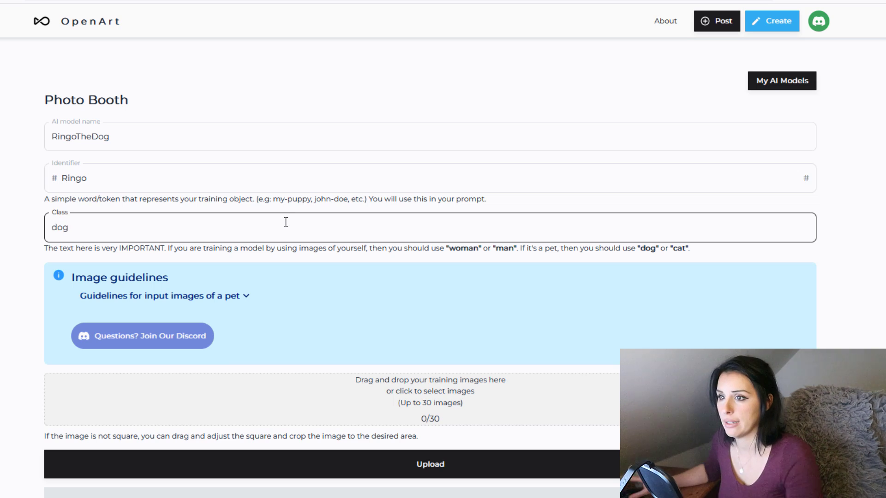
{"action": "left_click", "coordinate": [161, 296]}
{"action": "scroll", "coordinate": [143, 311], "scroll_direction": "down", "scroll_amount": 2}
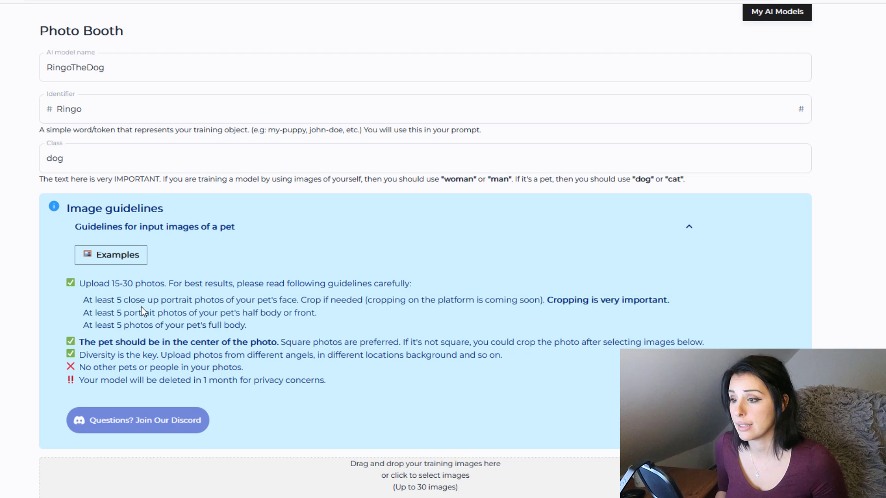
Upload all the Ringo dog photos as training images
{"action": "left_click", "coordinate": [469, 481]}
{"action": "left_click_drag", "start_coordinate": [882, 415], "coordinate": [69, 77]}
{"action": "key", "text": "Return"}
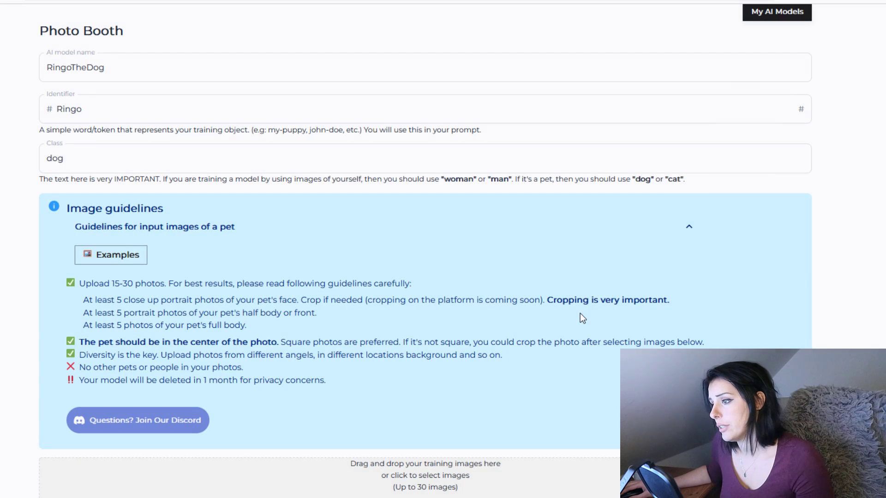
Reframe seven photos' square crops so each one centres on the dog
{"action": "scroll", "coordinate": [579, 314], "scroll_direction": "down", "scroll_amount": 7}
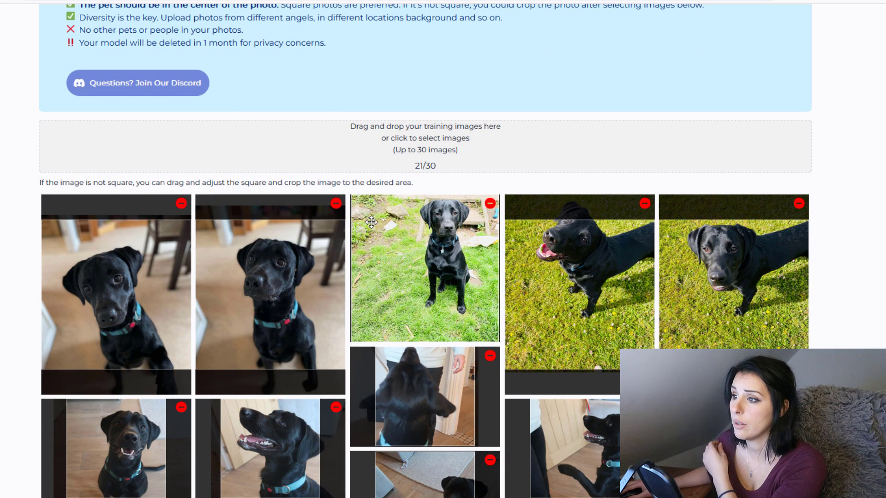
{"action": "scroll", "coordinate": [372, 222], "scroll_direction": "down", "scroll_amount": 2}
{"action": "left_click_drag", "start_coordinate": [285, 213], "coordinate": [283, 192]}
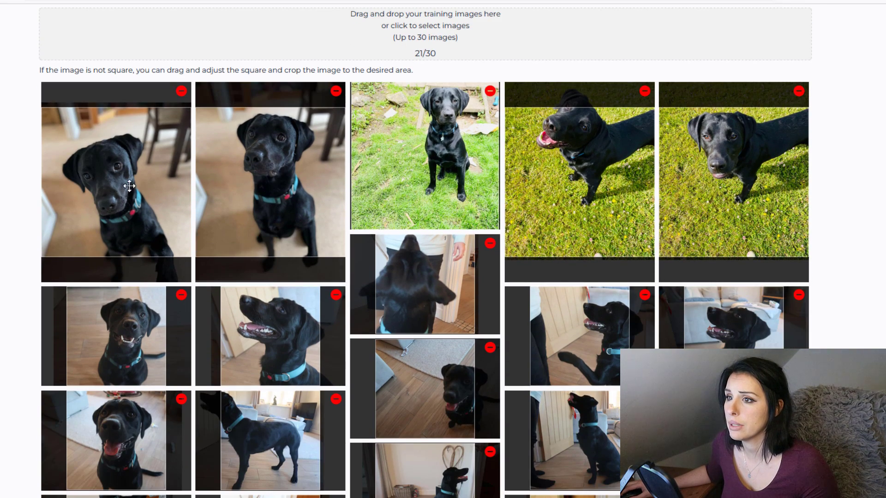
{"action": "left_click_drag", "start_coordinate": [129, 186], "coordinate": [128, 162]}
{"action": "left_click_drag", "start_coordinate": [586, 153], "coordinate": [588, 181]}
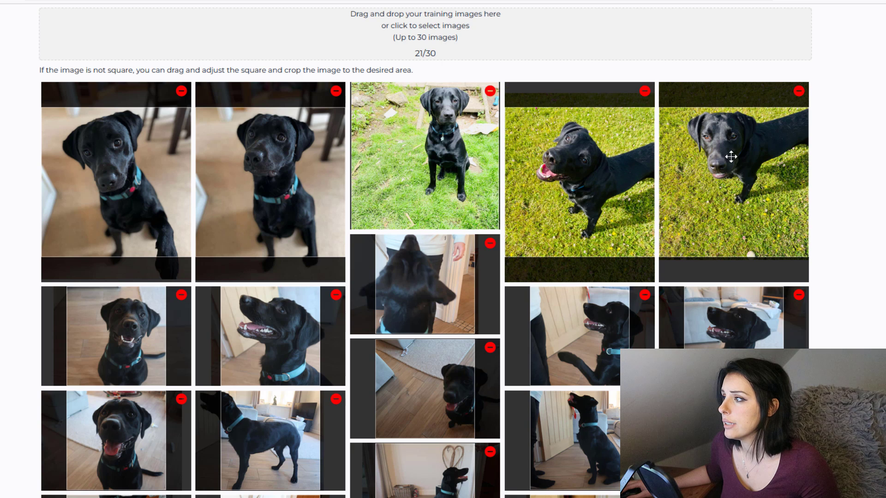
{"action": "left_click_drag", "start_coordinate": [729, 156], "coordinate": [730, 176]}
{"action": "left_click_drag", "start_coordinate": [552, 366], "coordinate": [531, 362]}
{"action": "left_click_drag", "start_coordinate": [440, 301], "coordinate": [432, 299]}
{"action": "left_click_drag", "start_coordinate": [432, 388], "coordinate": [427, 388]}
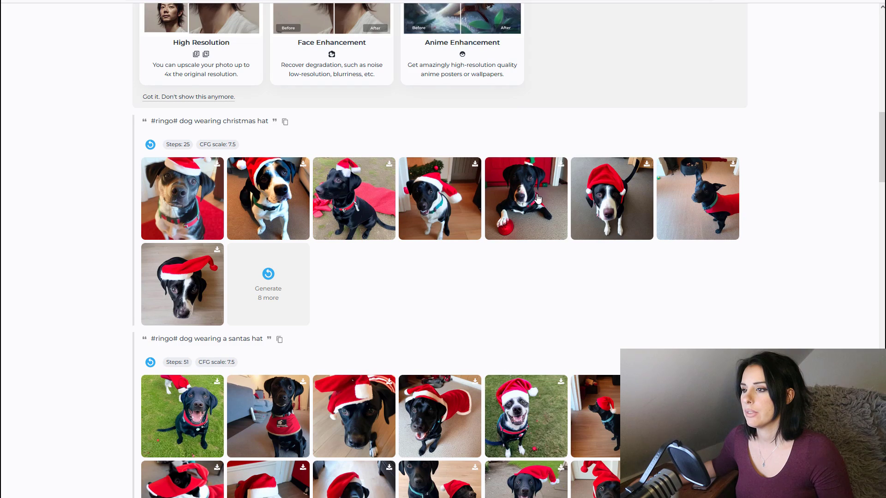
Scroll through the preset image grids and enlarge the fourth Sherlock Holmes dog image
{"action": "scroll", "coordinate": [538, 198], "scroll_direction": "down", "scroll_amount": 5}
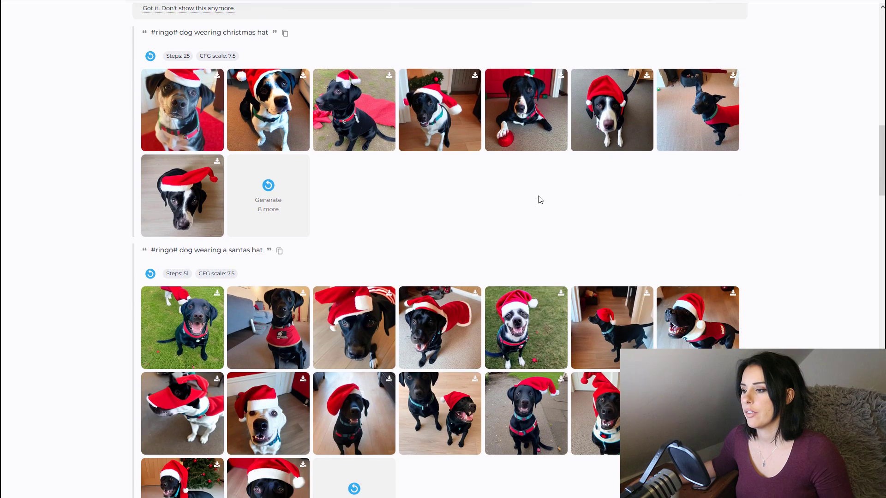
{"action": "scroll", "coordinate": [540, 204], "scroll_direction": "down", "scroll_amount": 3}
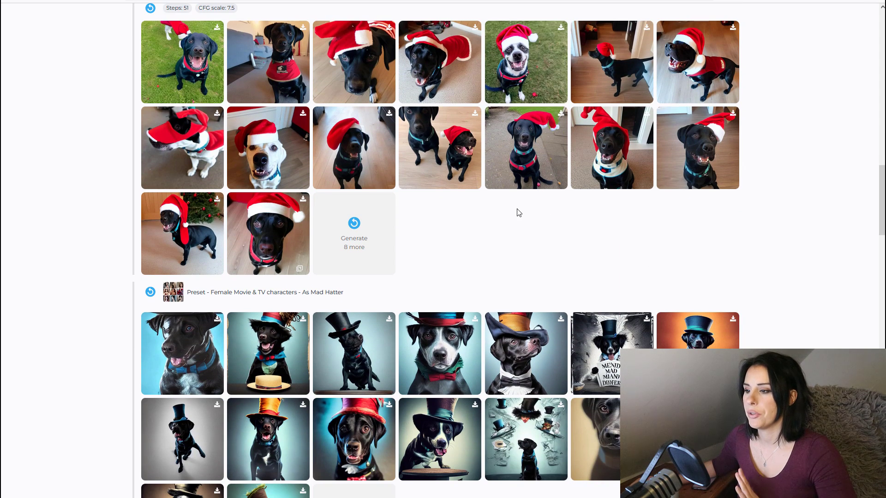
{"action": "scroll", "coordinate": [518, 211], "scroll_direction": "down", "scroll_amount": 1}
{"action": "scroll", "coordinate": [389, 251], "scroll_direction": "down", "scroll_amount": 7}
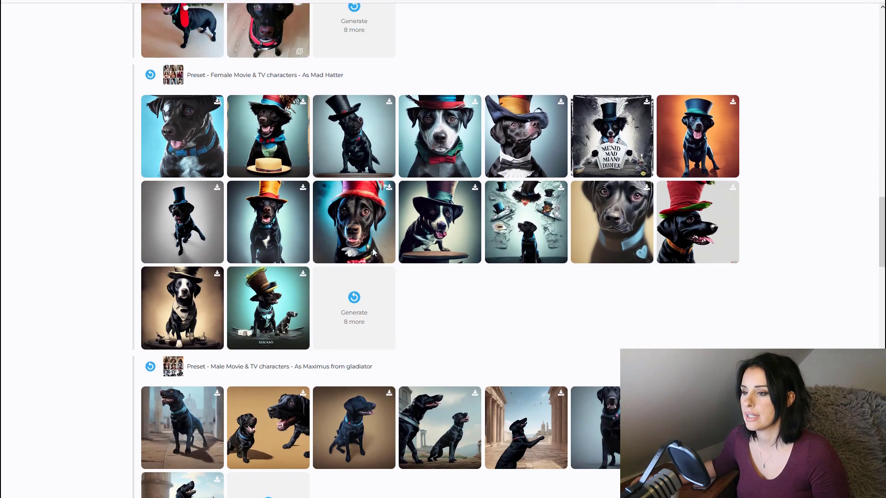
{"action": "scroll", "coordinate": [392, 226], "scroll_direction": "down", "scroll_amount": 3}
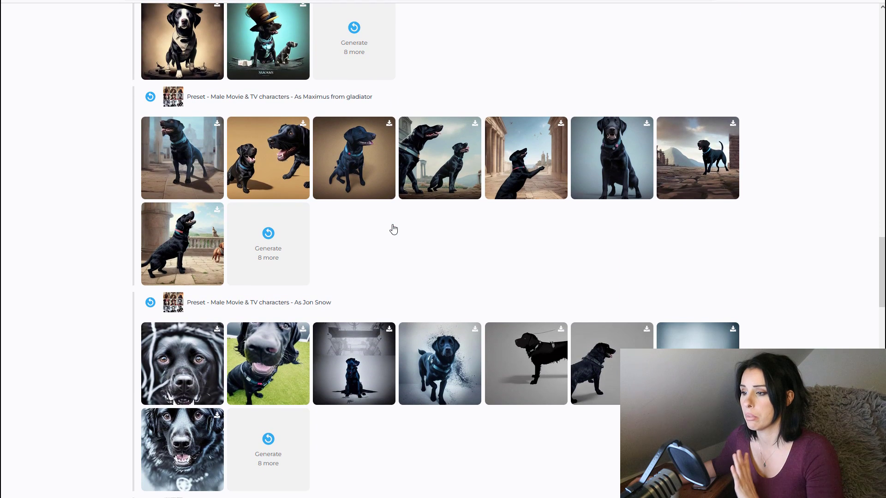
{"action": "scroll", "coordinate": [393, 229], "scroll_direction": "down", "scroll_amount": 2}
{"action": "scroll", "coordinate": [395, 228], "scroll_direction": "down", "scroll_amount": 3}
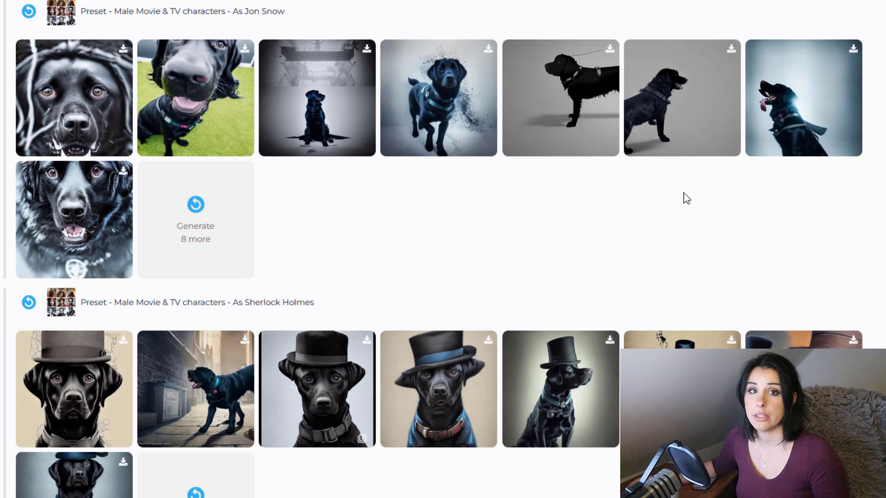
{"action": "left_click", "coordinate": [480, 412]}
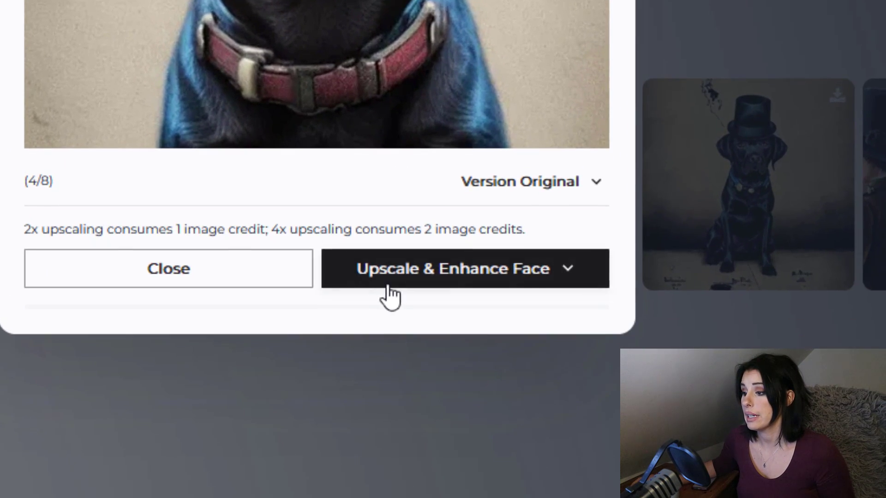
Review the Upscale & Enhance Face levels, then download the raw Sherlock Holmes image
{"action": "left_click", "coordinate": [577, 279]}
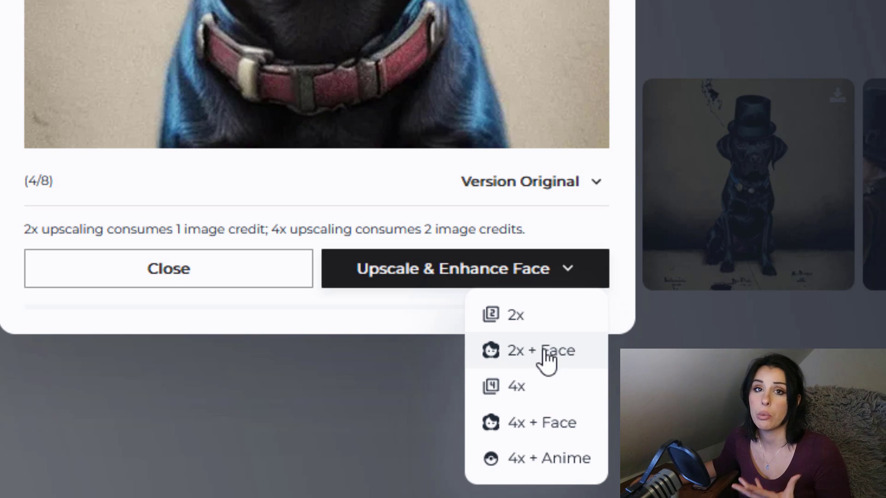
{"action": "left_click", "coordinate": [418, 318]}
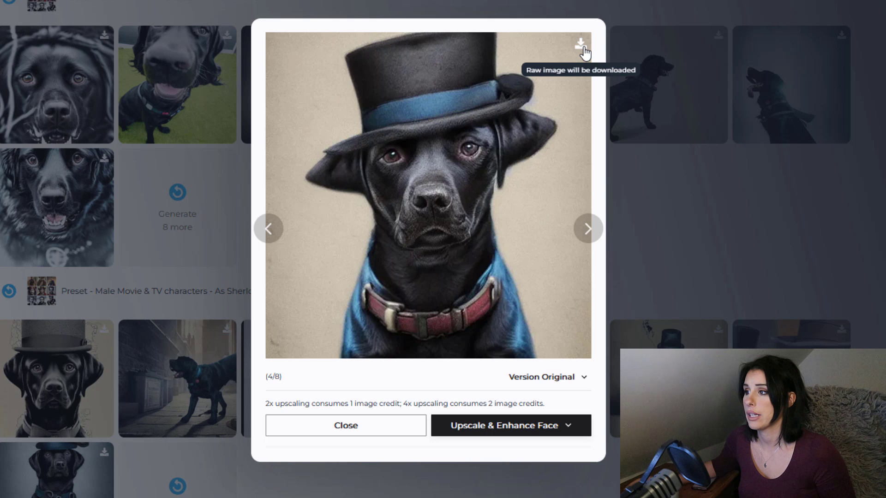
{"action": "left_click", "coordinate": [583, 47]}
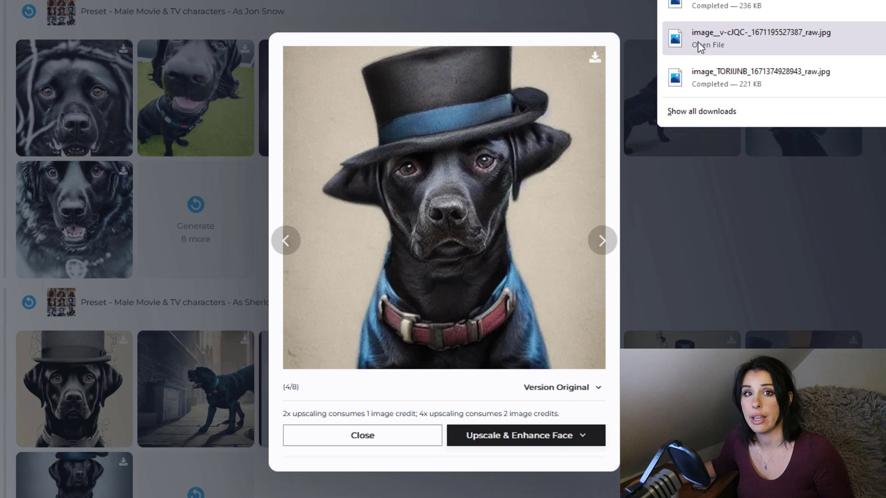
Close the enlarged Sherlock Holmes image lightbox
{"action": "left_click", "coordinate": [783, 234]}
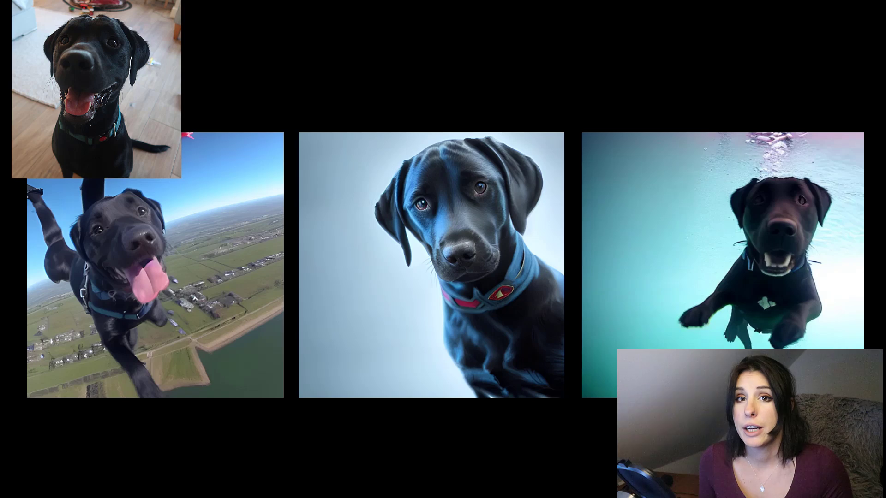